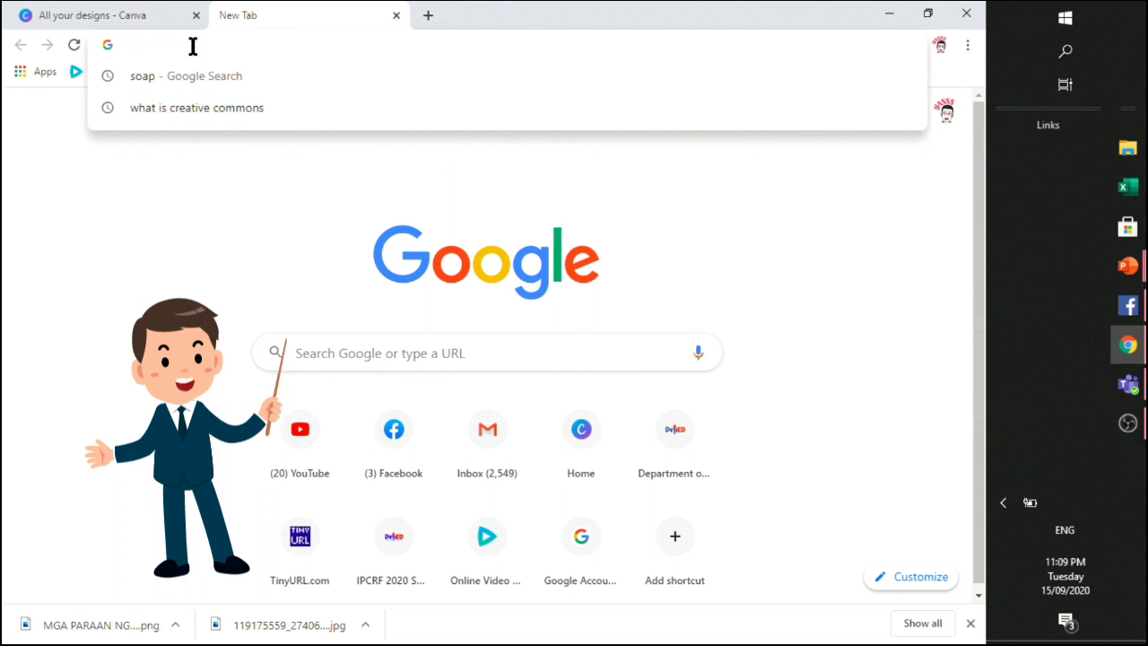
Open the lis.deped.gov.ph login page and sign in with the account's username and password.
type("li")
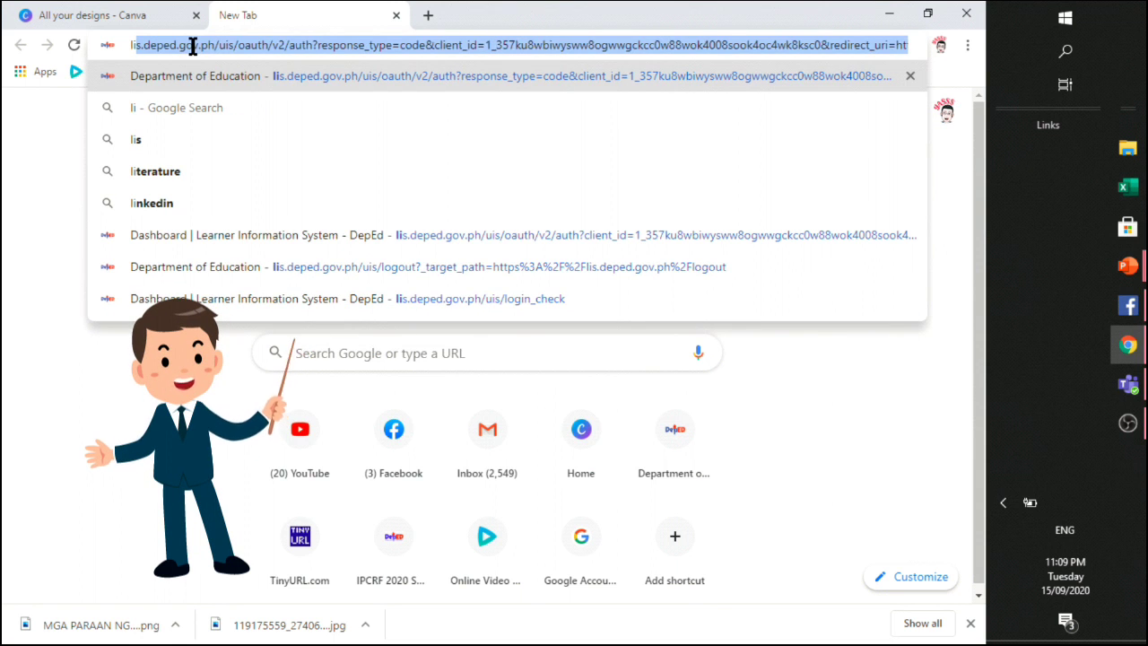
key("Return")
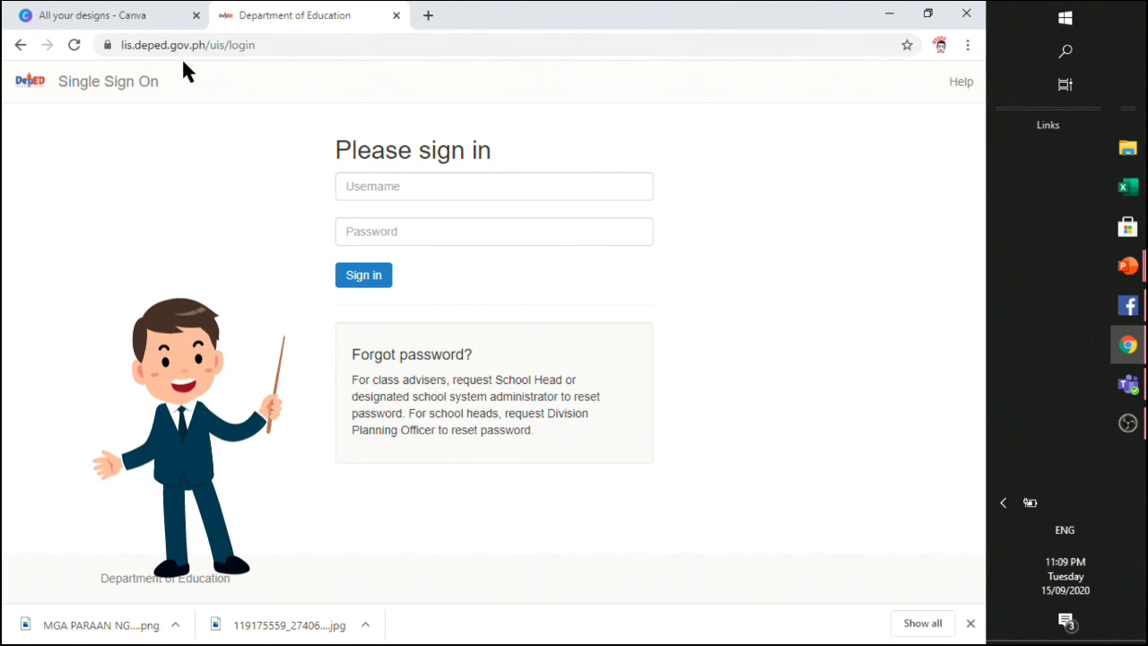
left_click(369, 186)
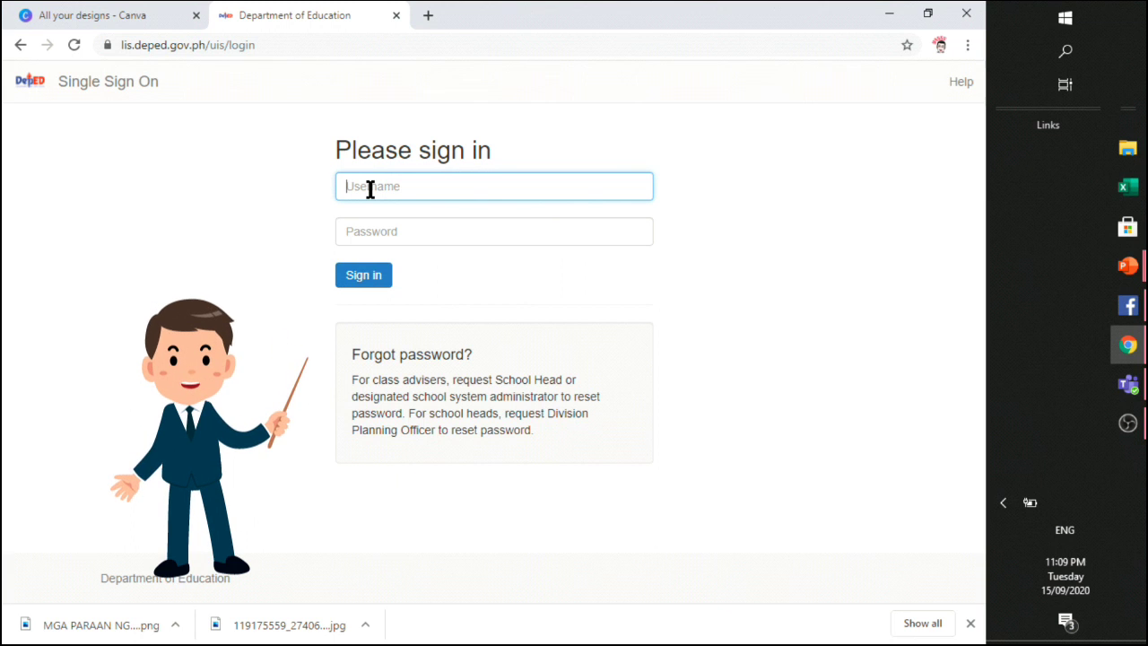
type("109***")
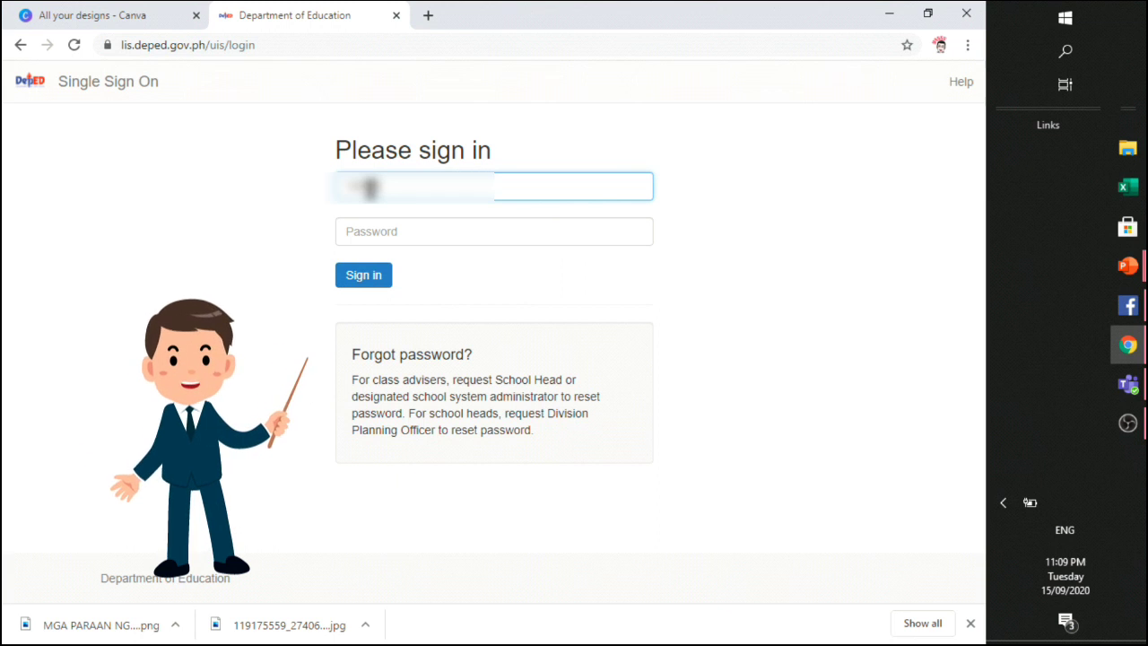
type("****")
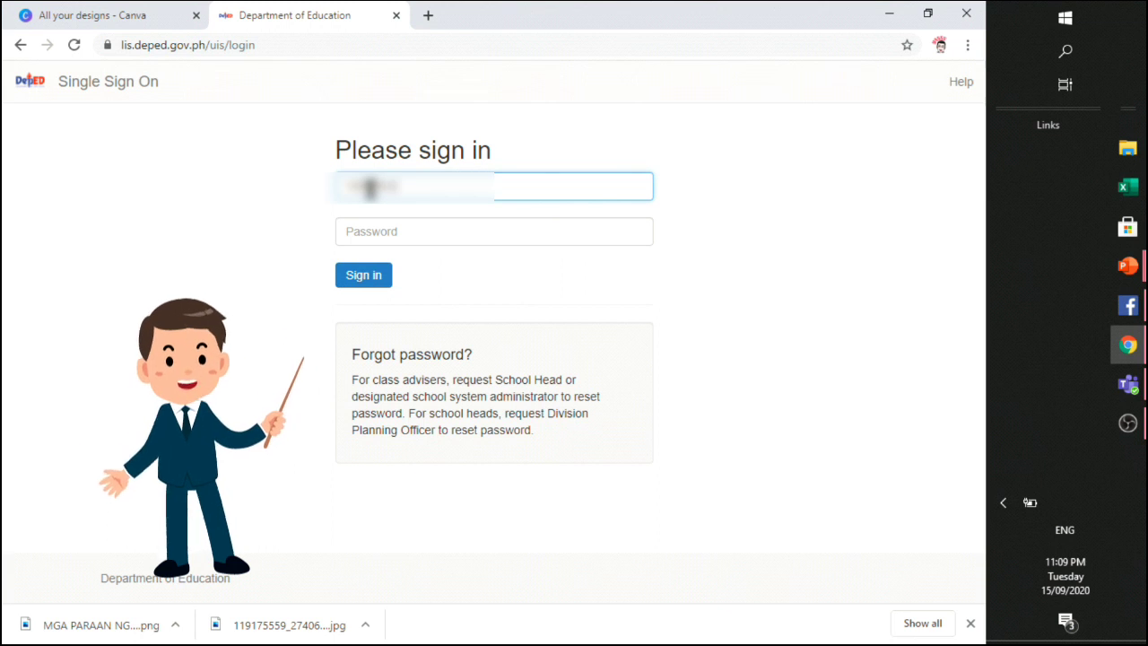
left_click(386, 237)
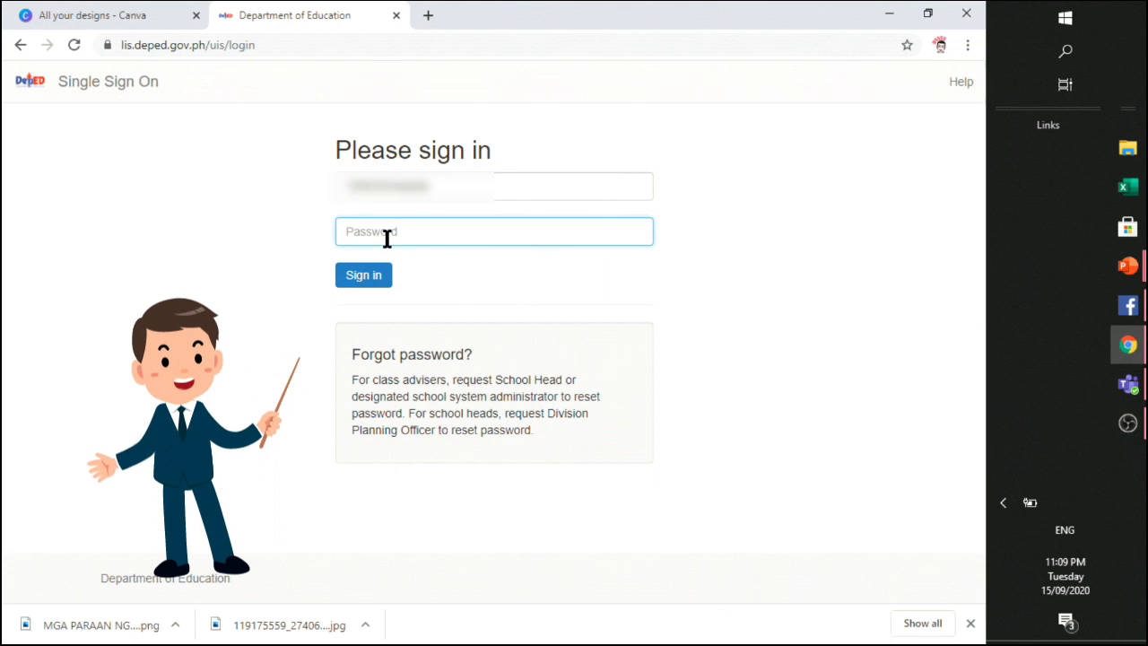
type("****")
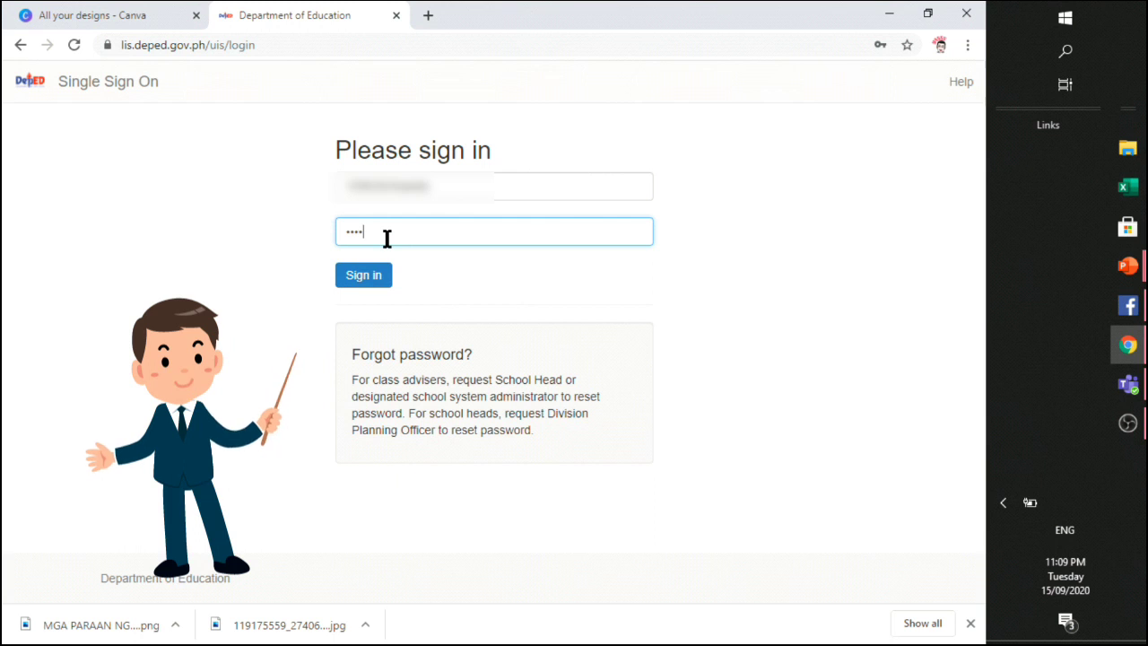
type("*****")
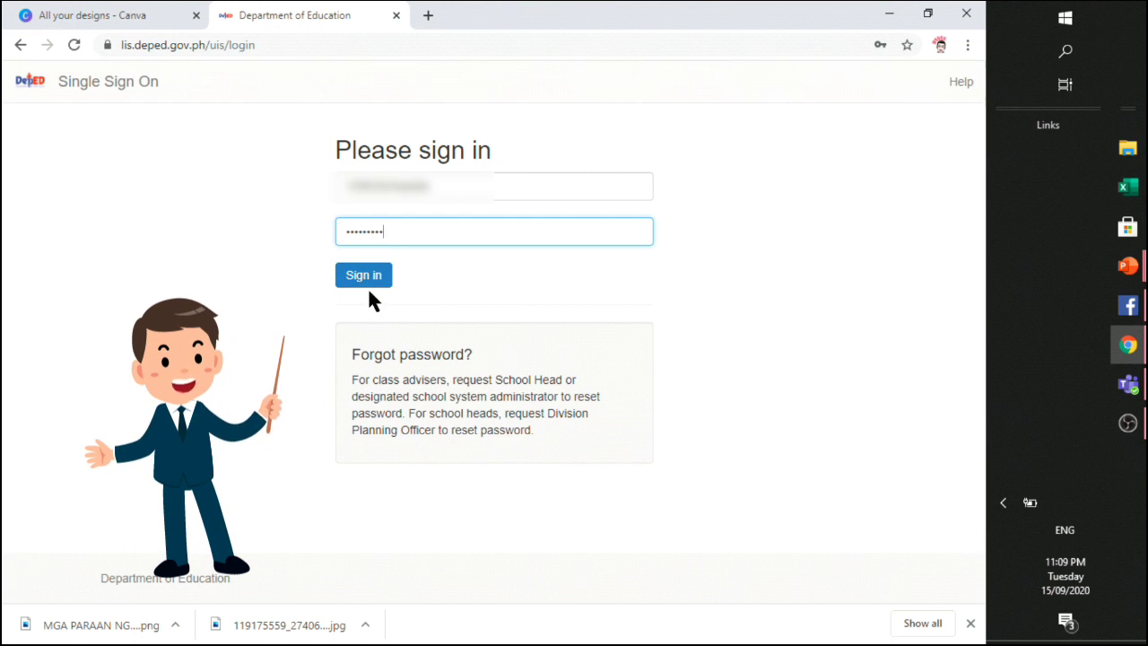
left_click(362, 276)
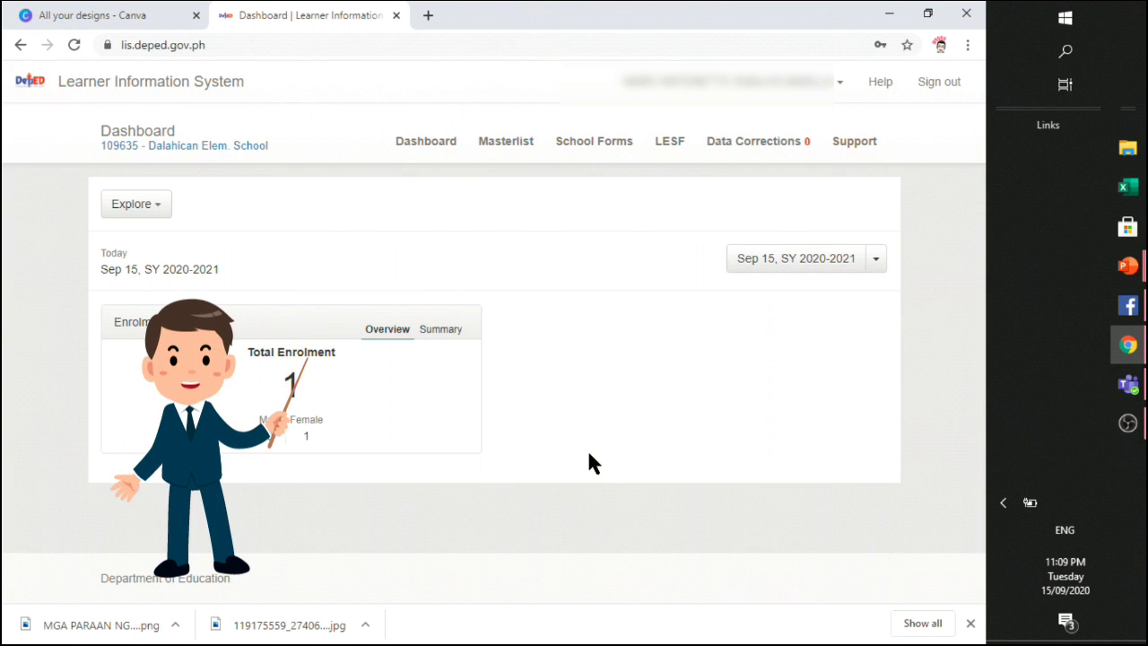
Start enrolling a learner from the Grade 6 - Julian Felipe masterlist and proceed to the learner search.
left_click(501, 154)
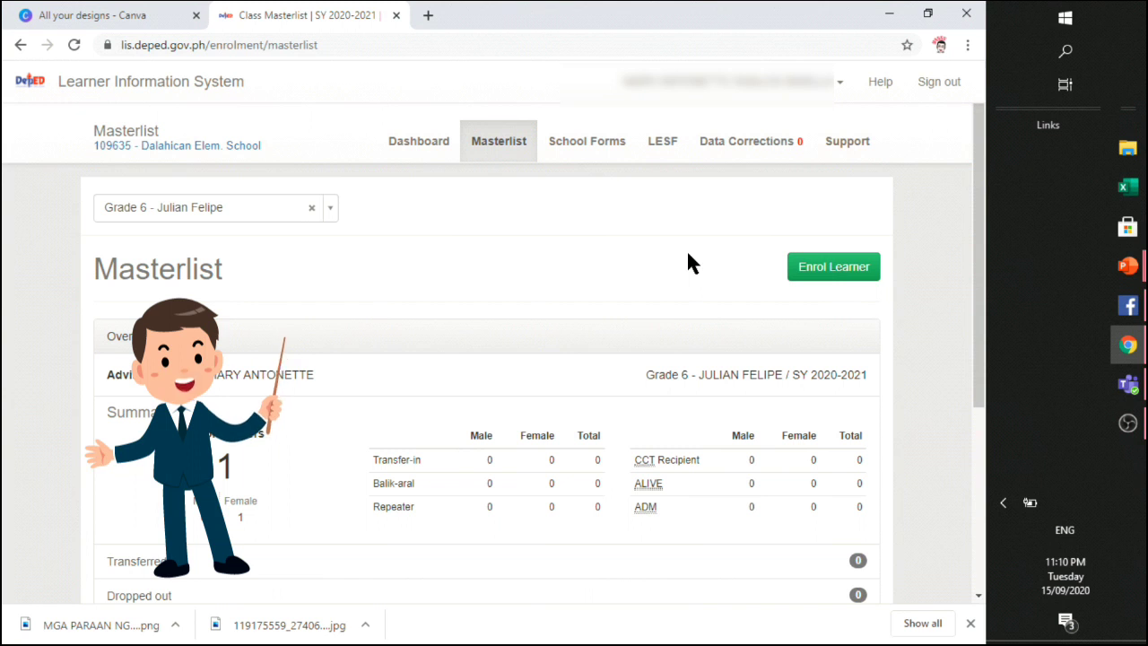
left_click(819, 282)
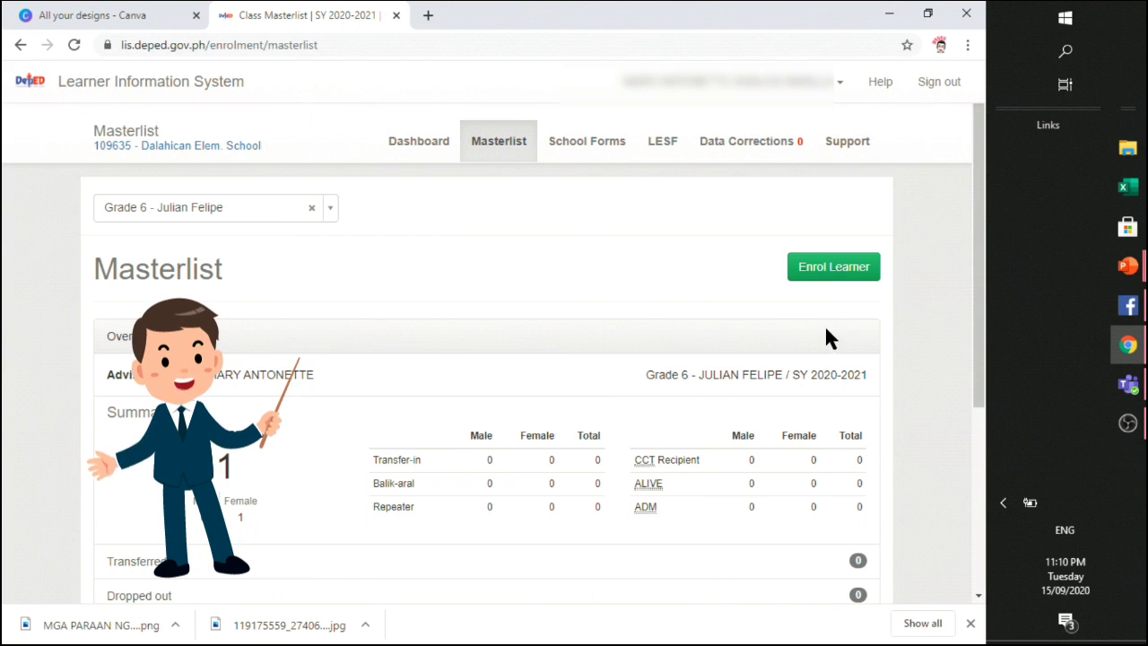
left_click(826, 279)
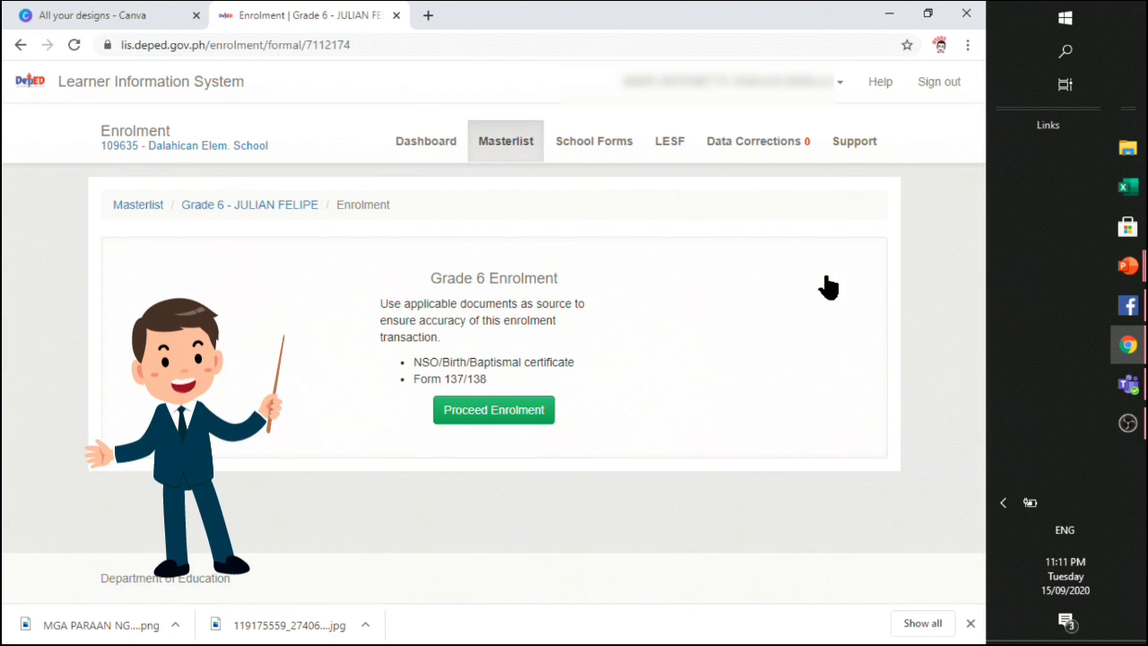
left_click(500, 417)
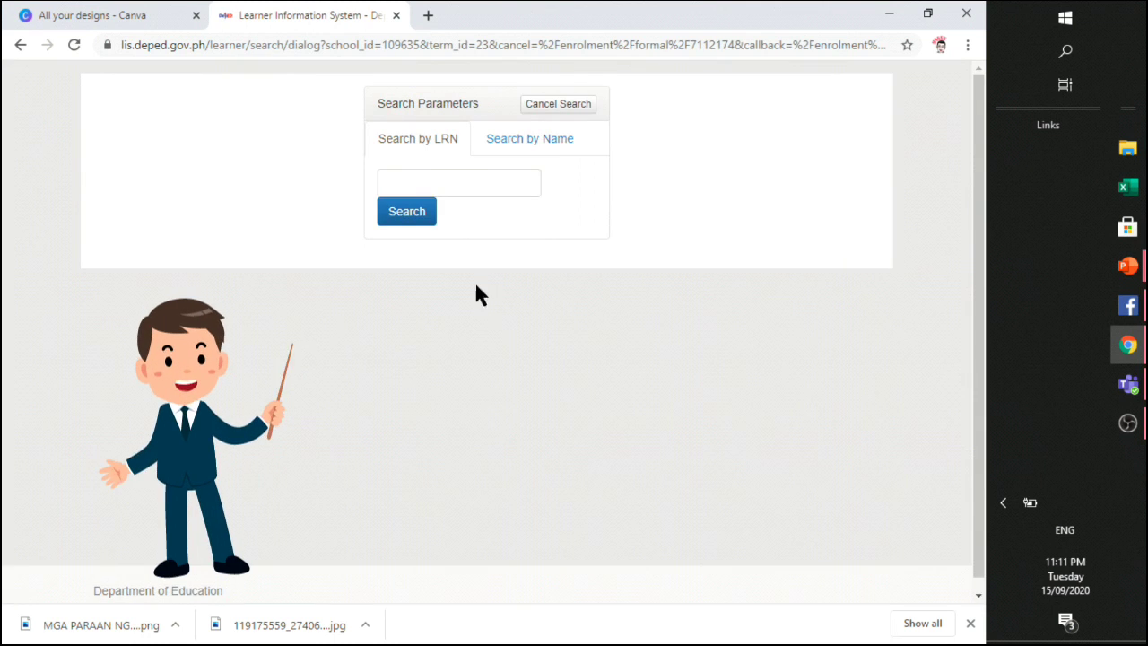
Search for the learner by LRN, preview the matching profile and continue to the enrolment form.
left_click(427, 182)
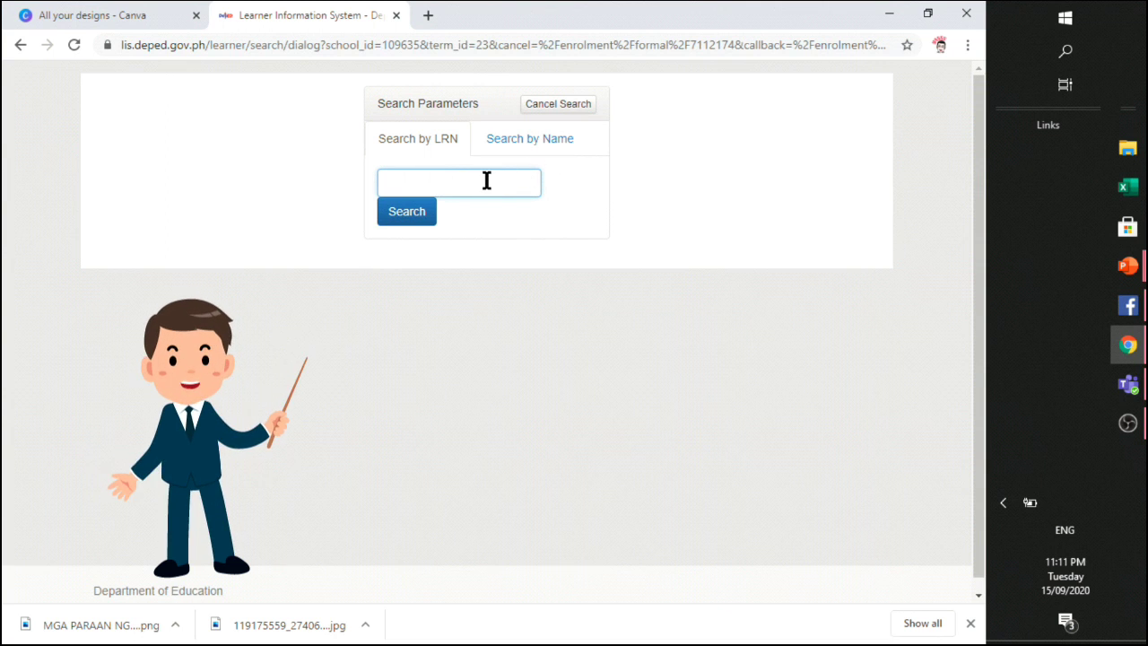
key("ctrl+v")
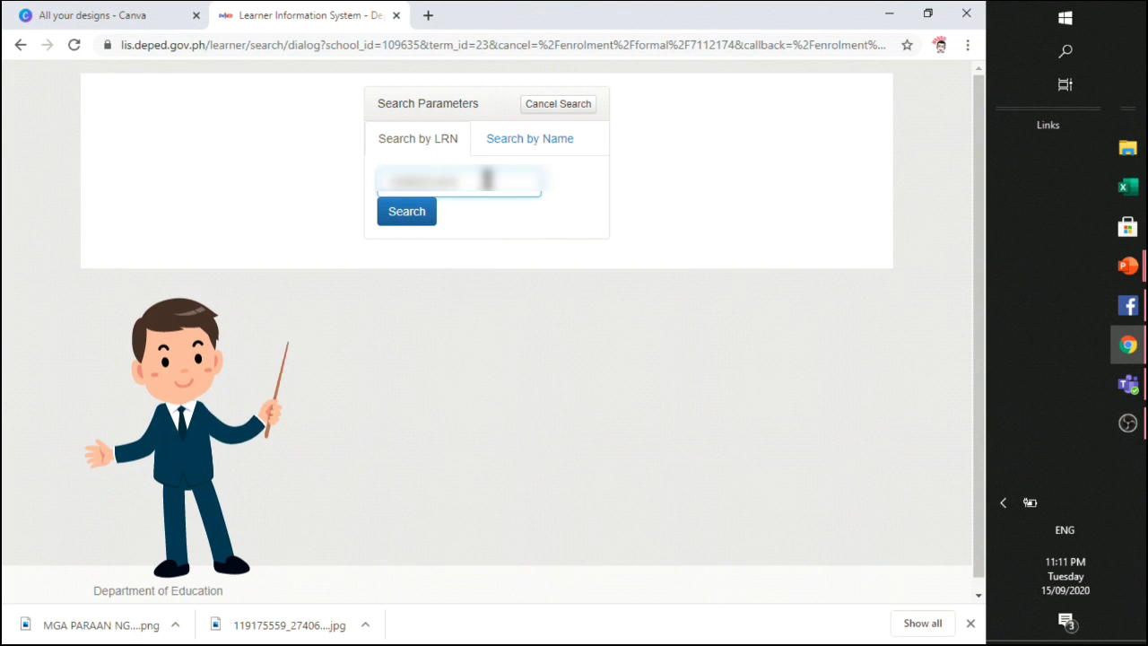
left_click(416, 215)
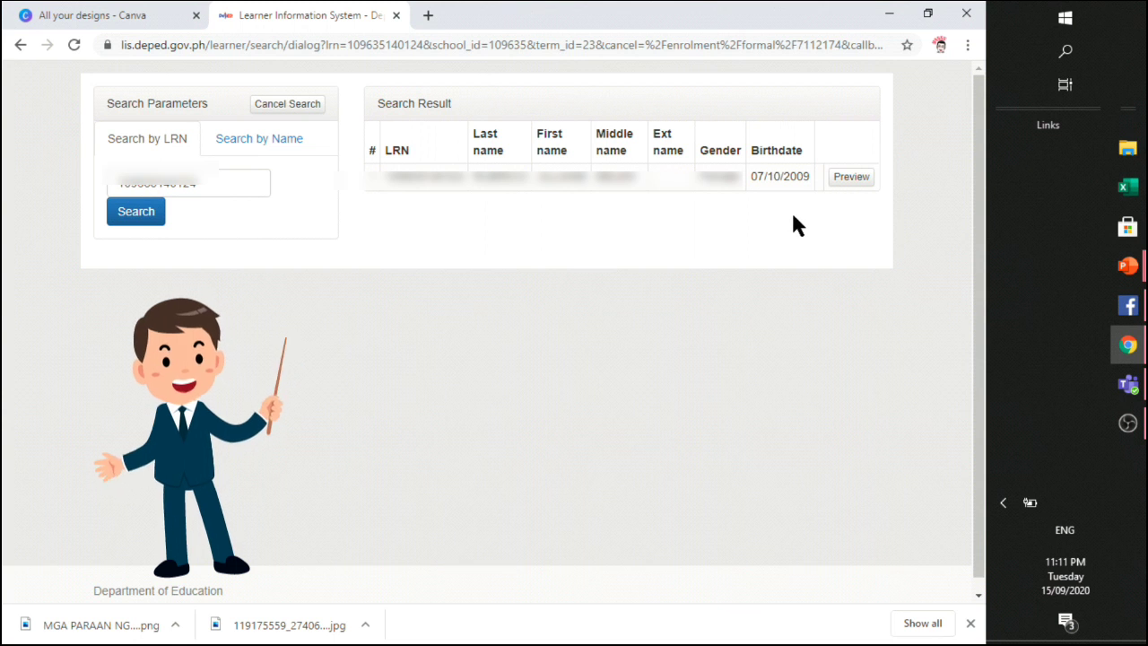
left_click(840, 180)
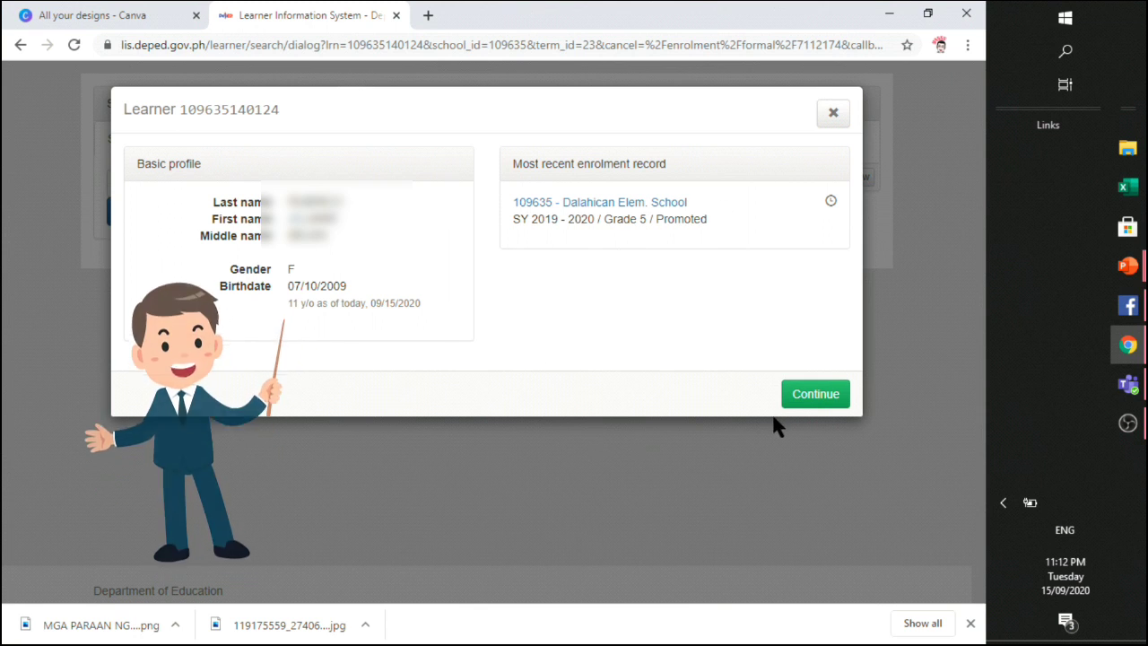
left_click(811, 409)
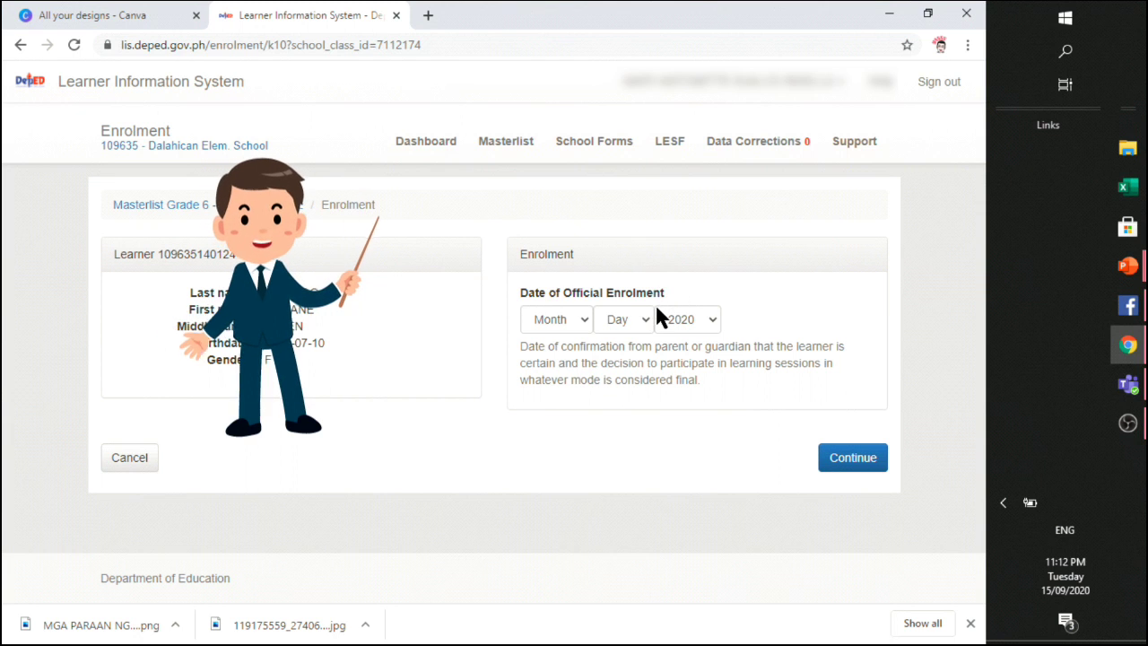
Set the date of official enrolment to Sep 16, 2020 and continue to the enrolment details.
left_click(583, 321)
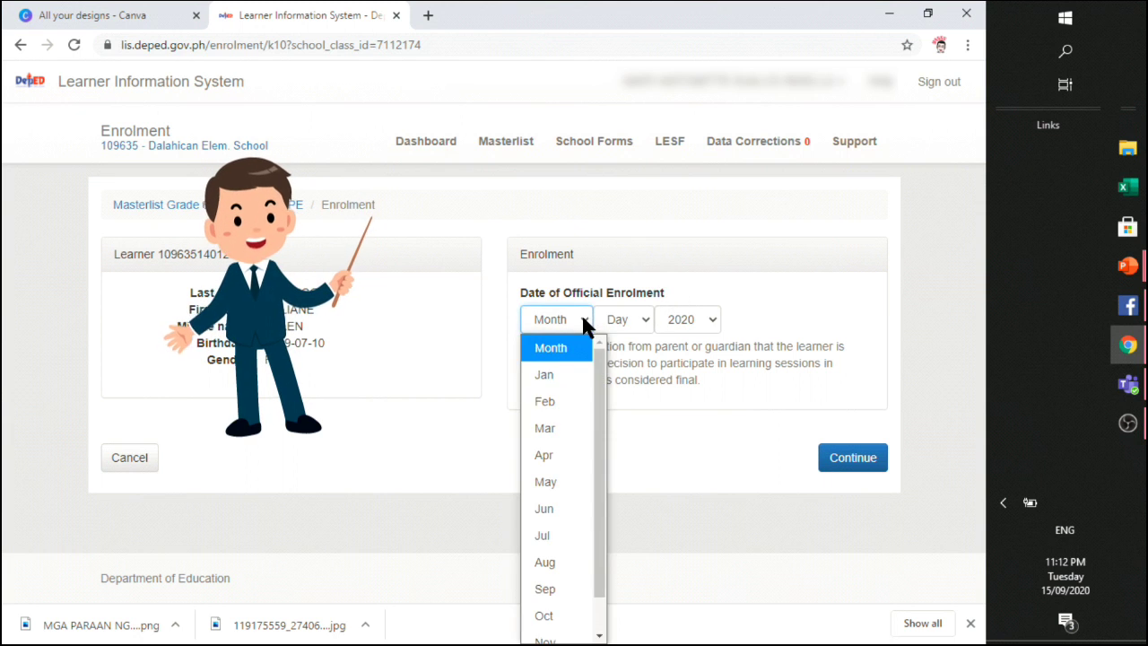
scroll(602, 388, "down", 1)
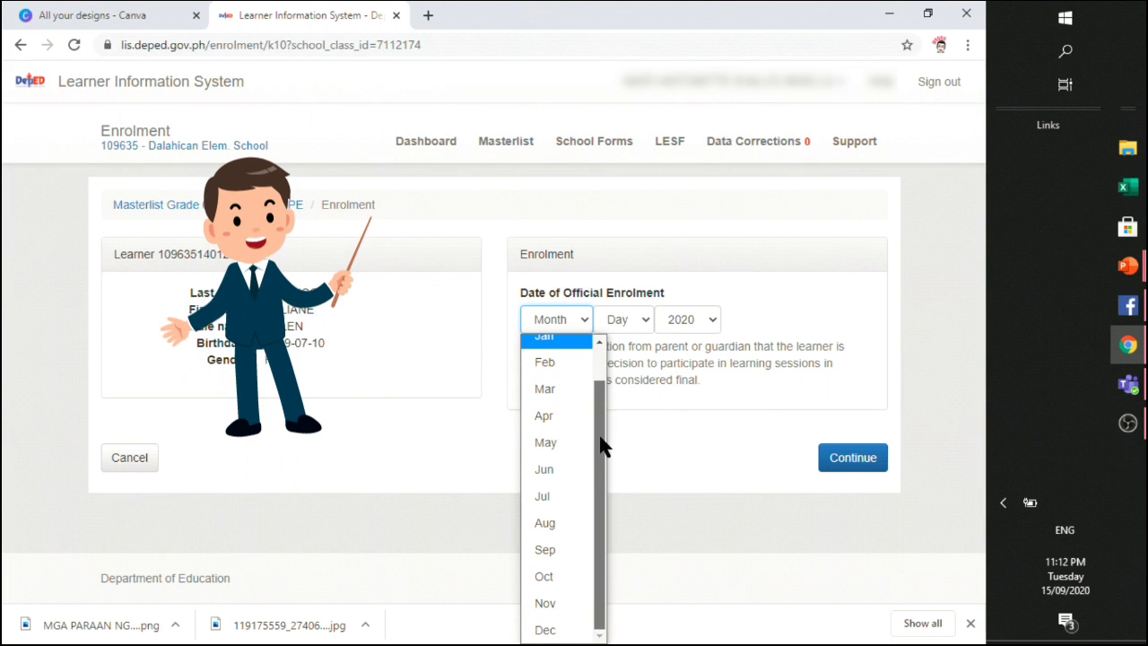
left_click(551, 550)
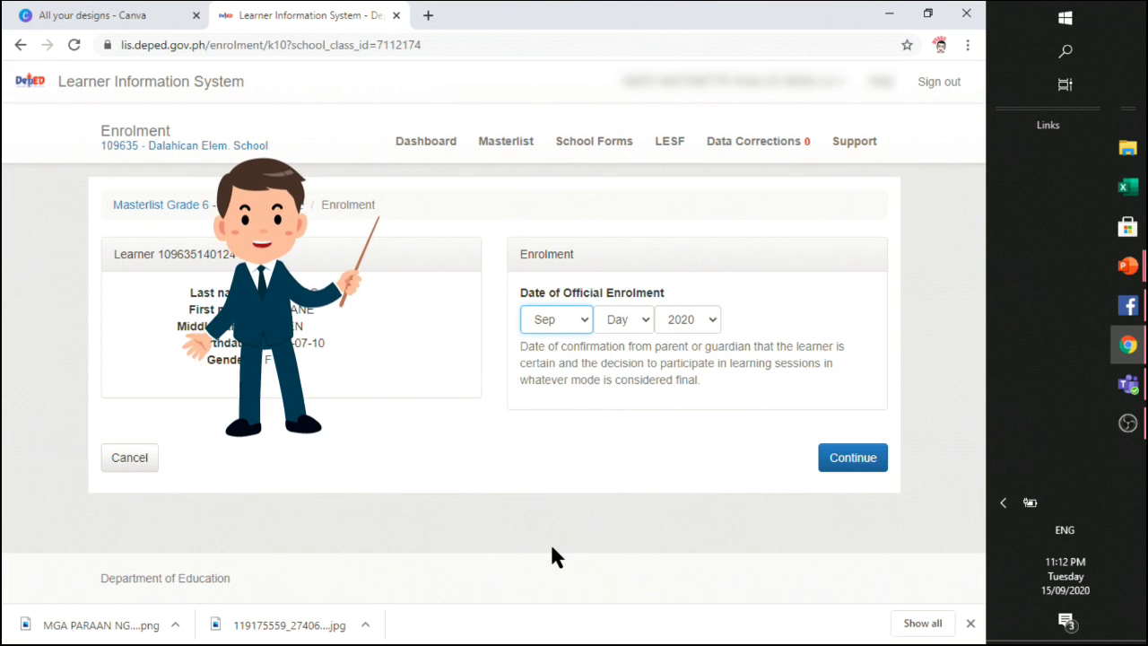
left_click(644, 321)
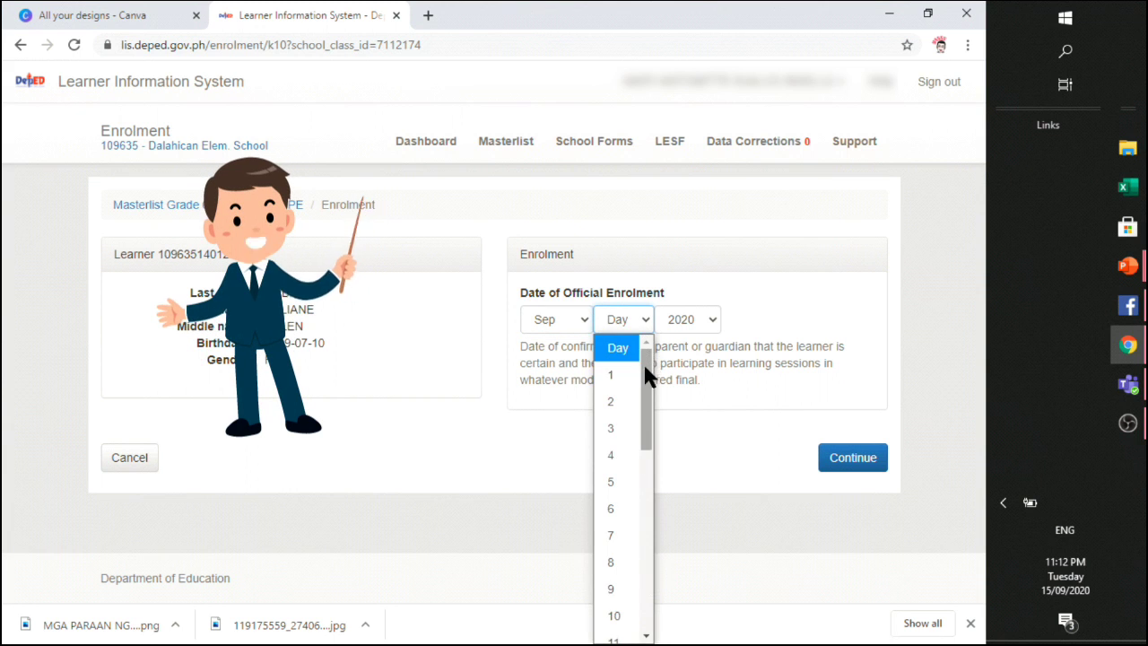
left_click_drag(644, 375, 638, 538)
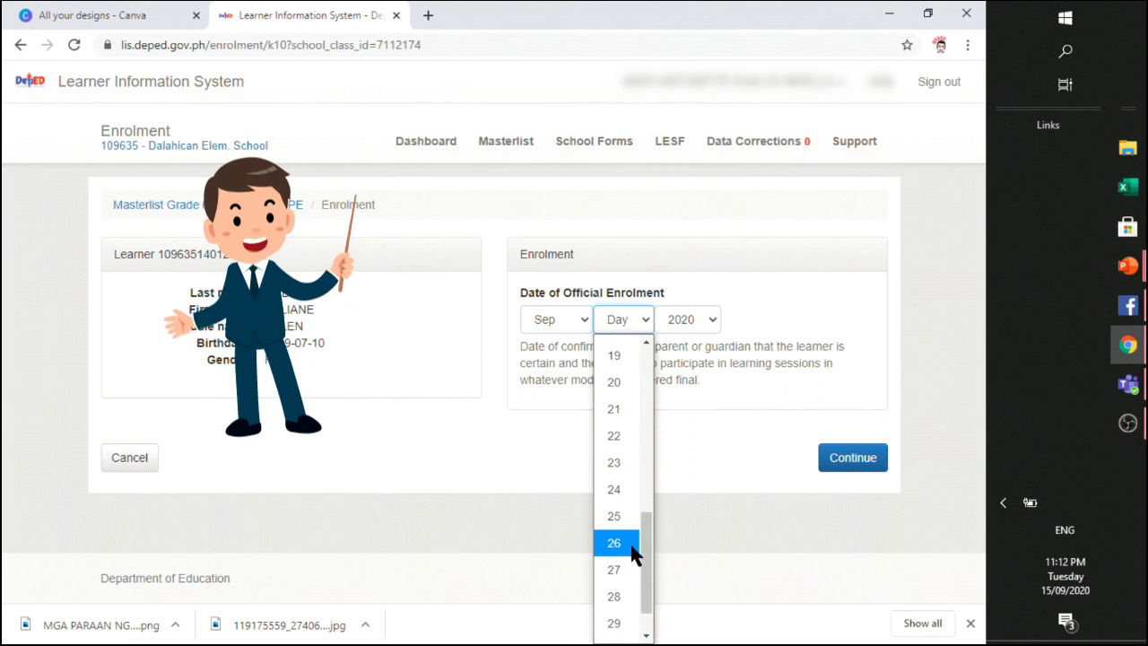
scroll(647, 536, "up", 1)
scroll(647, 536, "up", 1)
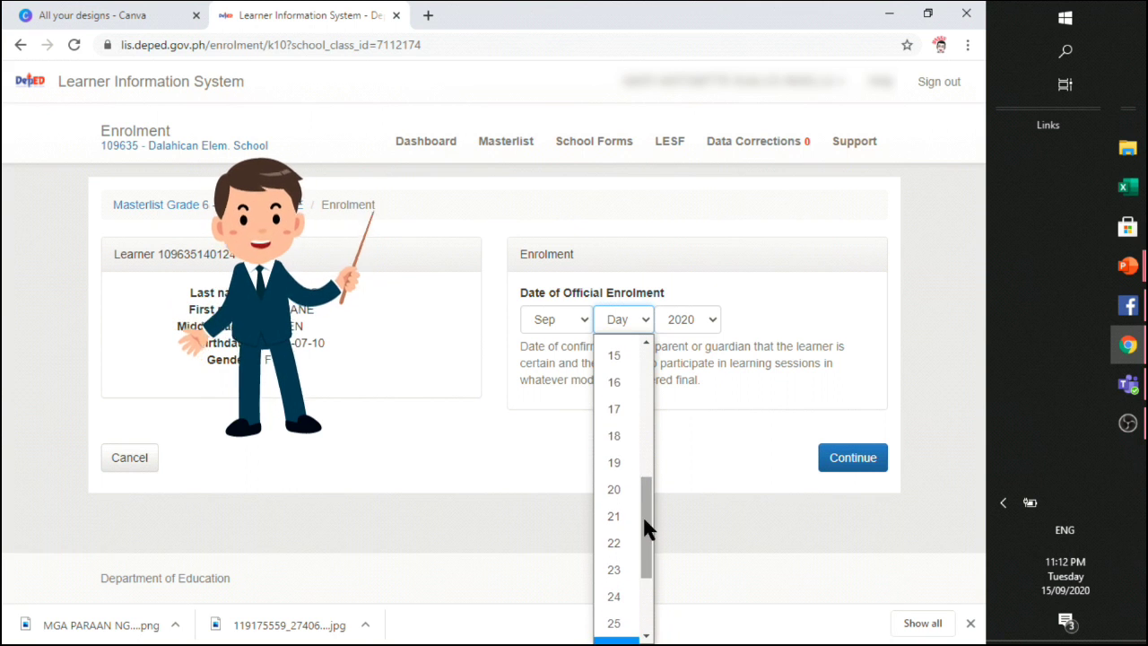
left_click(616, 391)
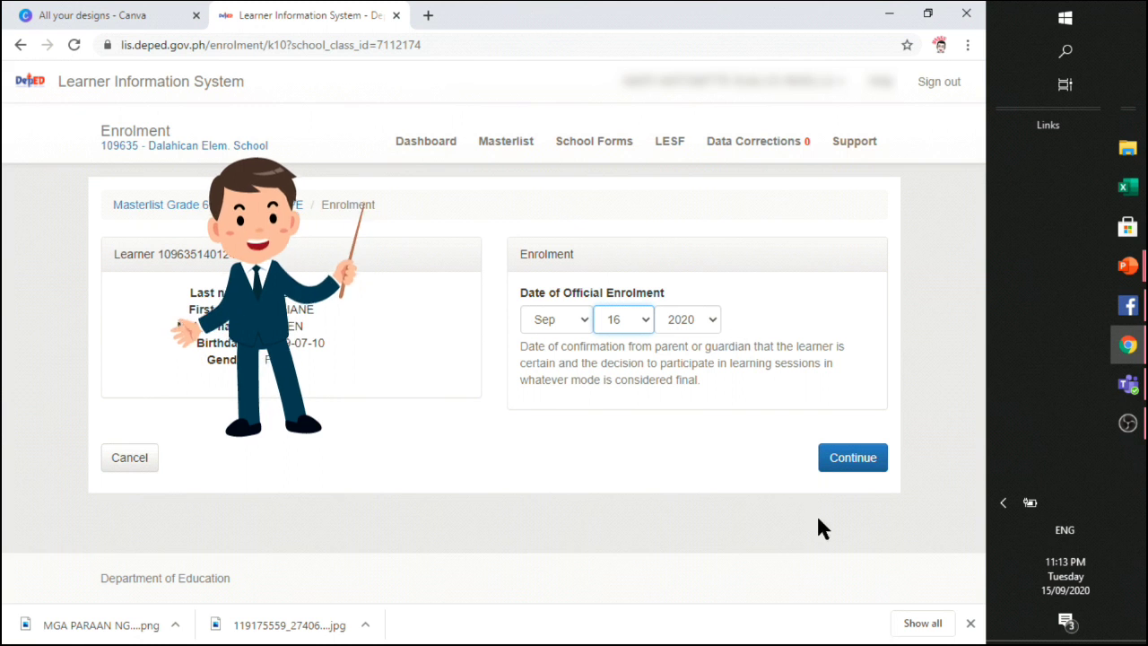
left_click(856, 465)
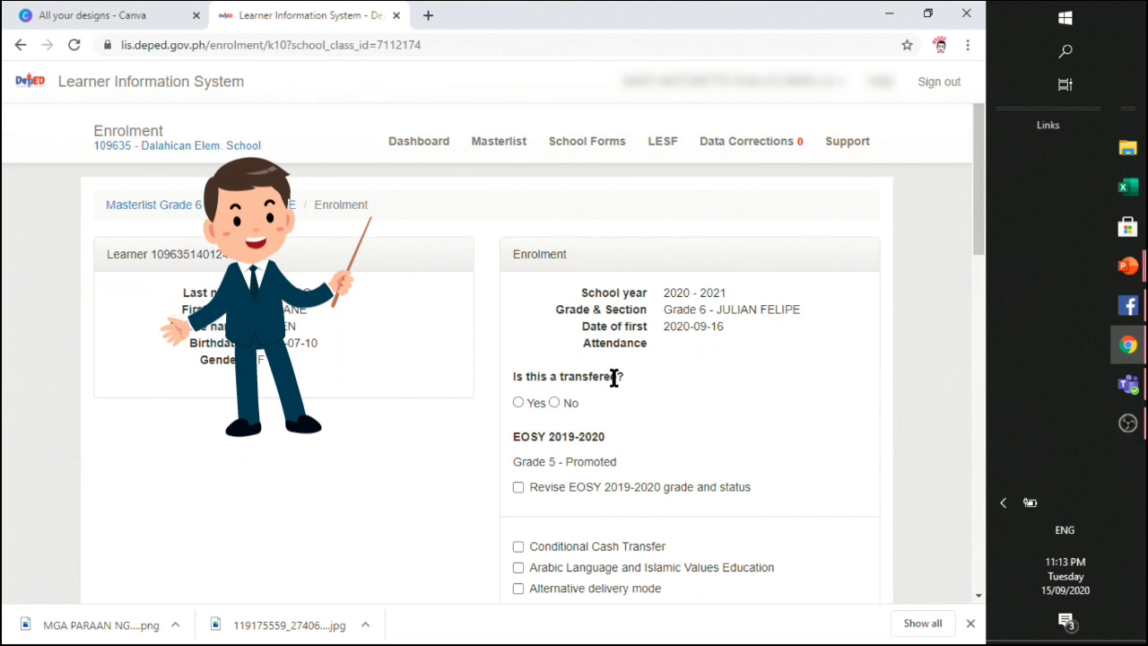
Mark the learner as not a transferee and review the guardian, parent and residence details.
left_click(554, 402)
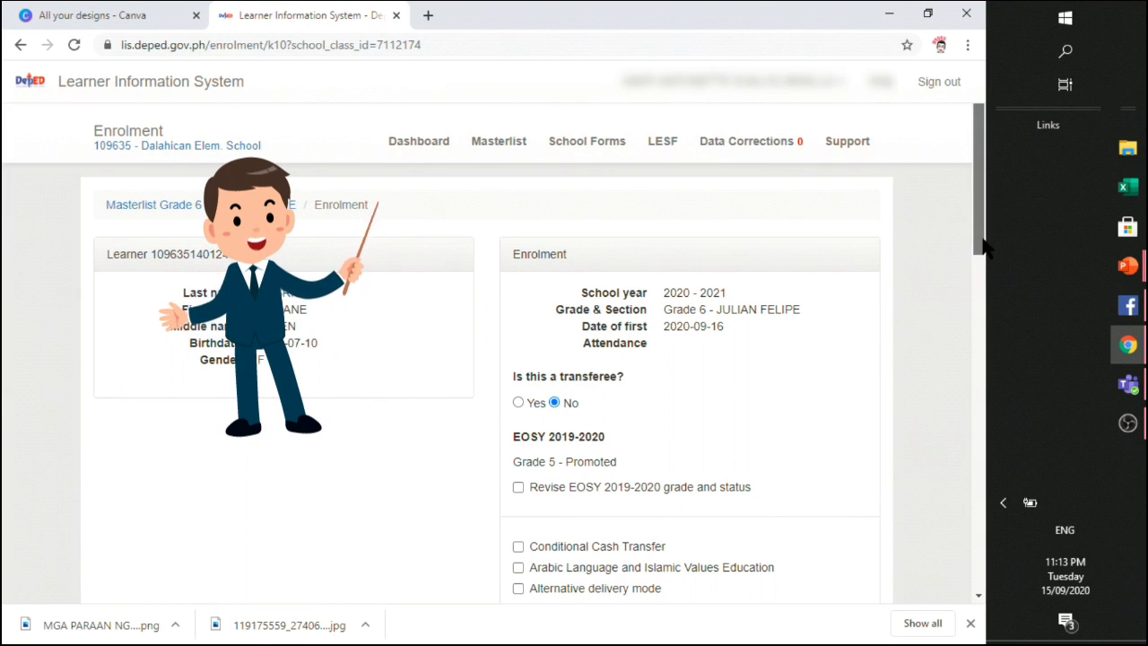
scroll(977, 256, "down", 3)
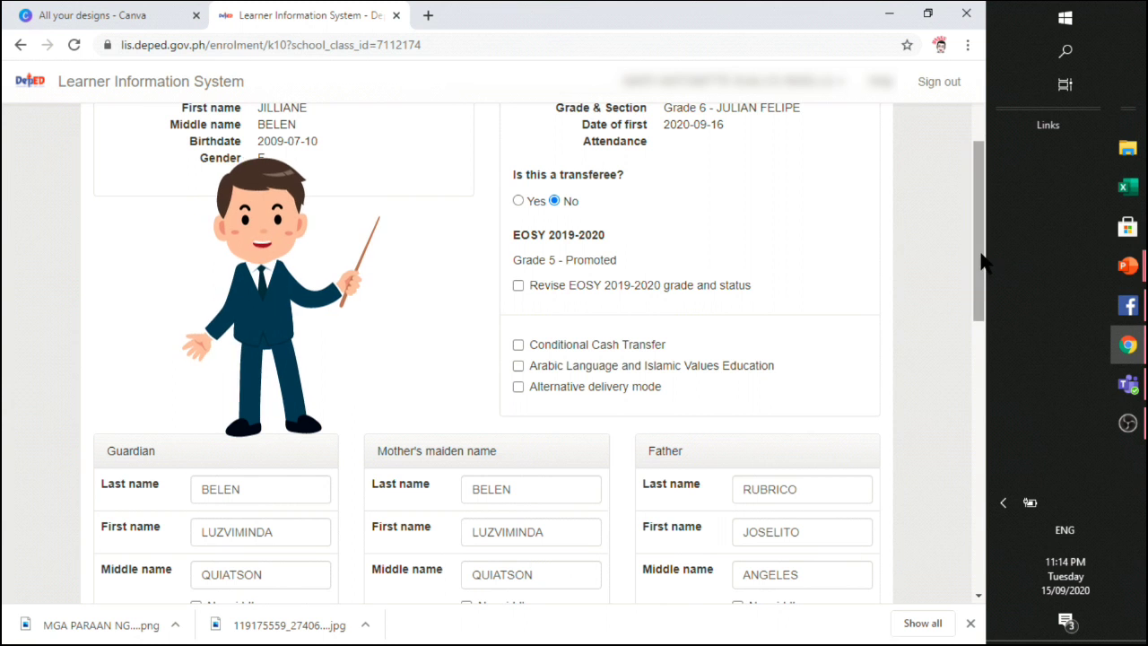
left_click_drag(981, 260, 977, 325)
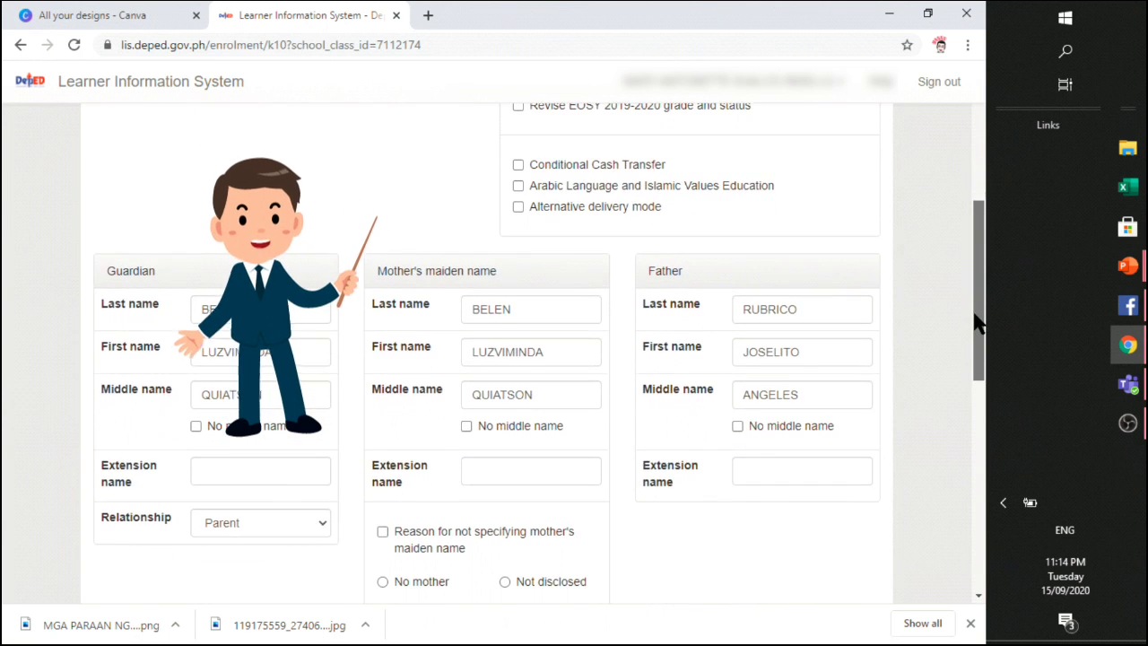
scroll(976, 326, "down", 1)
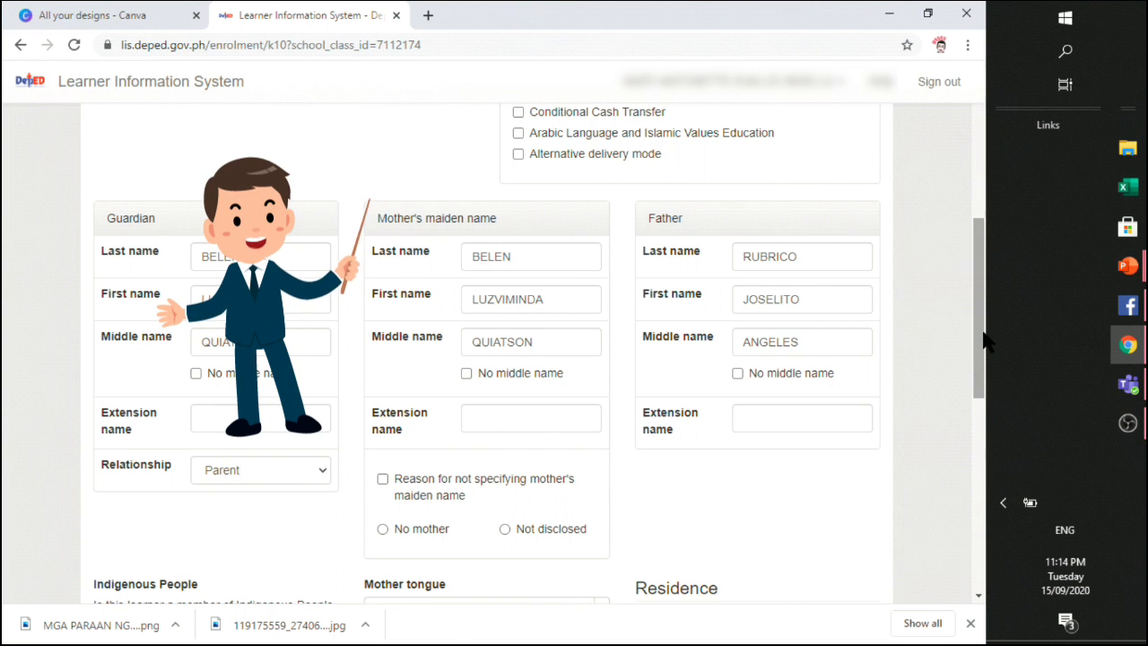
left_click_drag(984, 341, 932, 522)
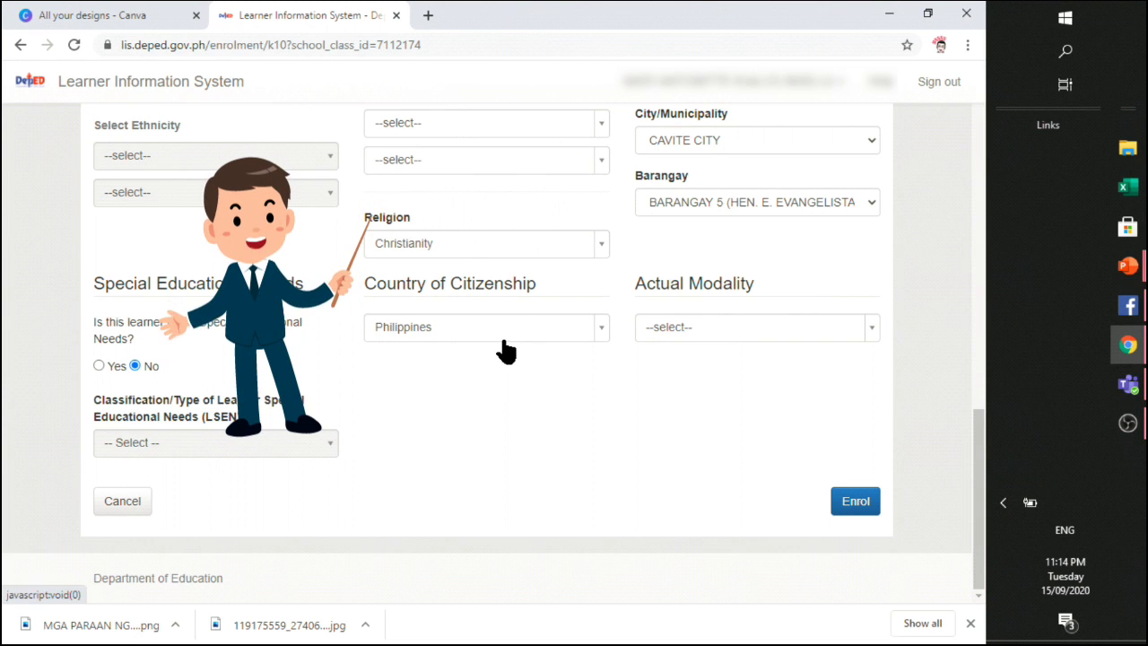
Inspect the available options for the learner's country of citizenship and close the list.
left_click(599, 333)
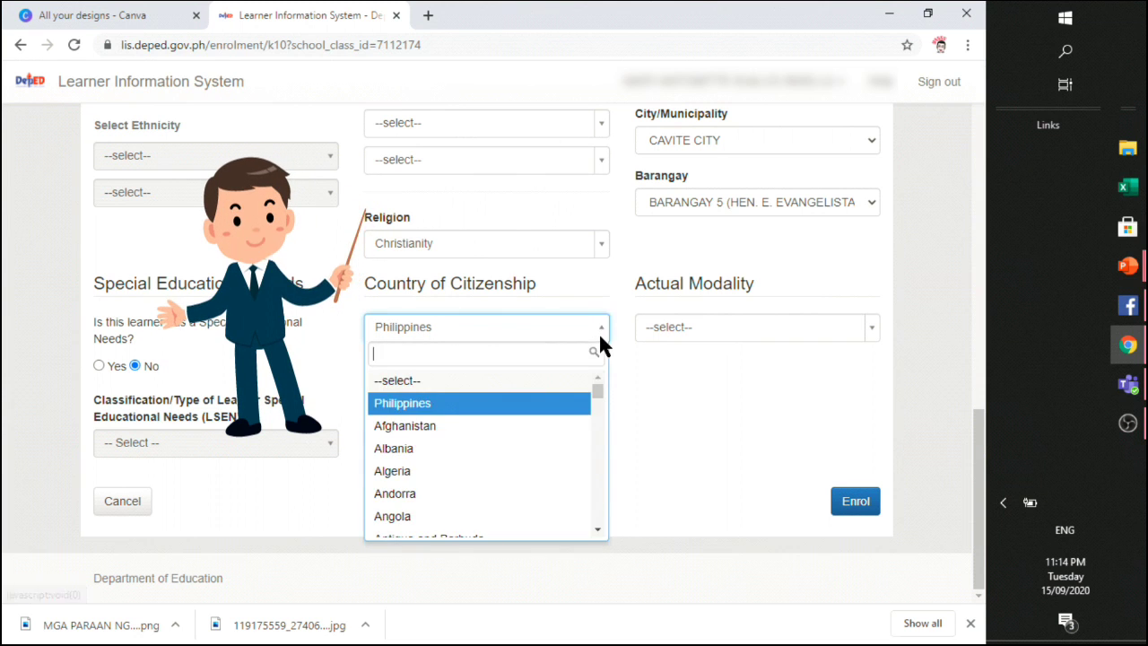
left_click_drag(598, 389, 600, 349)
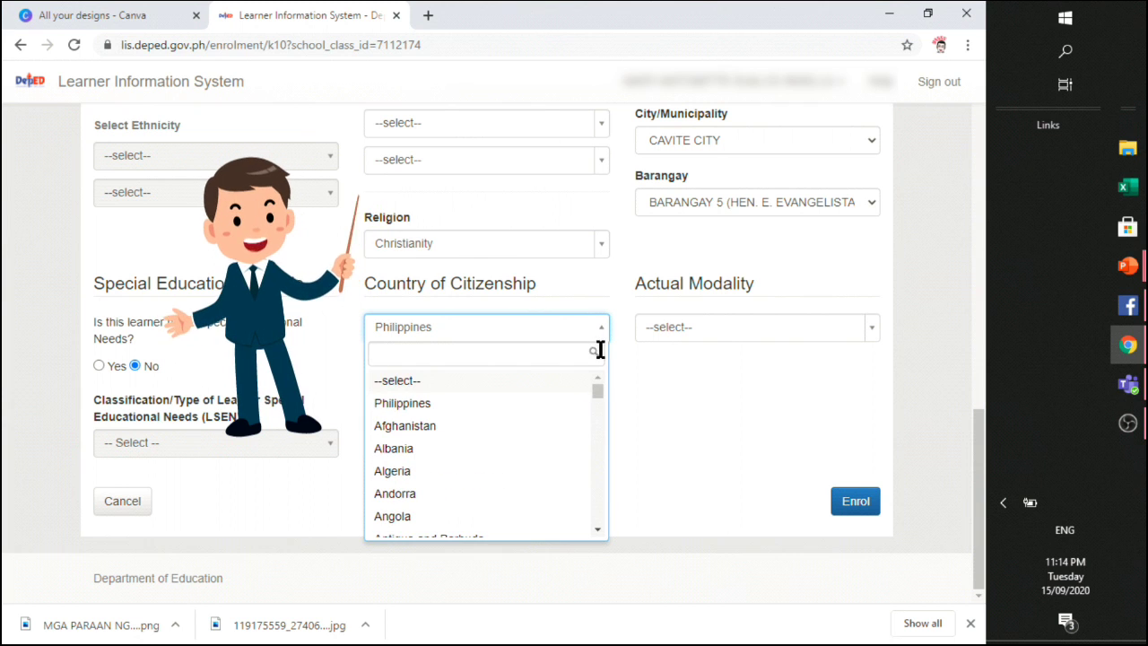
left_click(621, 369)
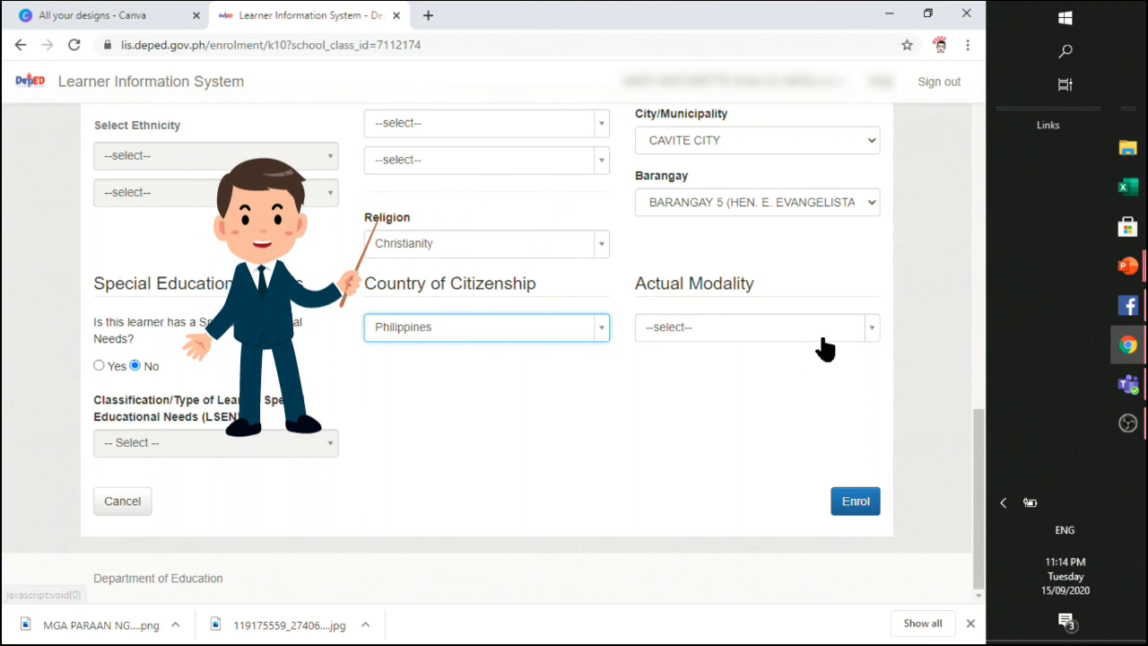
Set the learner's actual modality to Modular (print) and submit the enrolment.
left_click(868, 331)
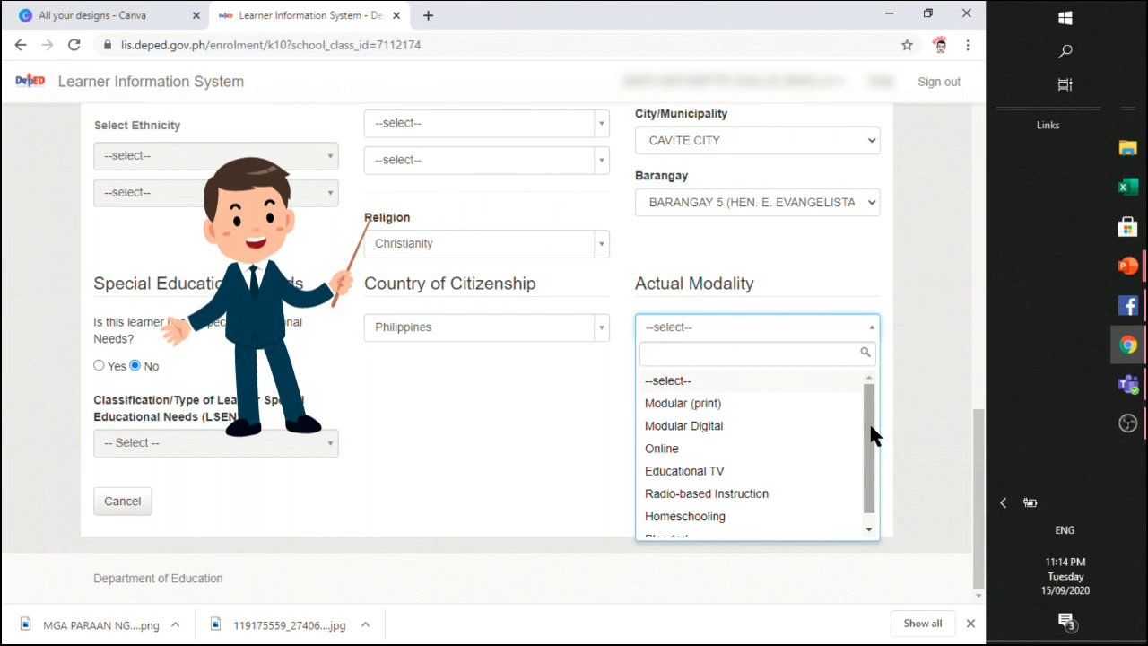
mouse_move(866, 445)
left_mouse_down()
mouse_move(868, 466)
mouse_move(861, 434)
left_mouse_up()
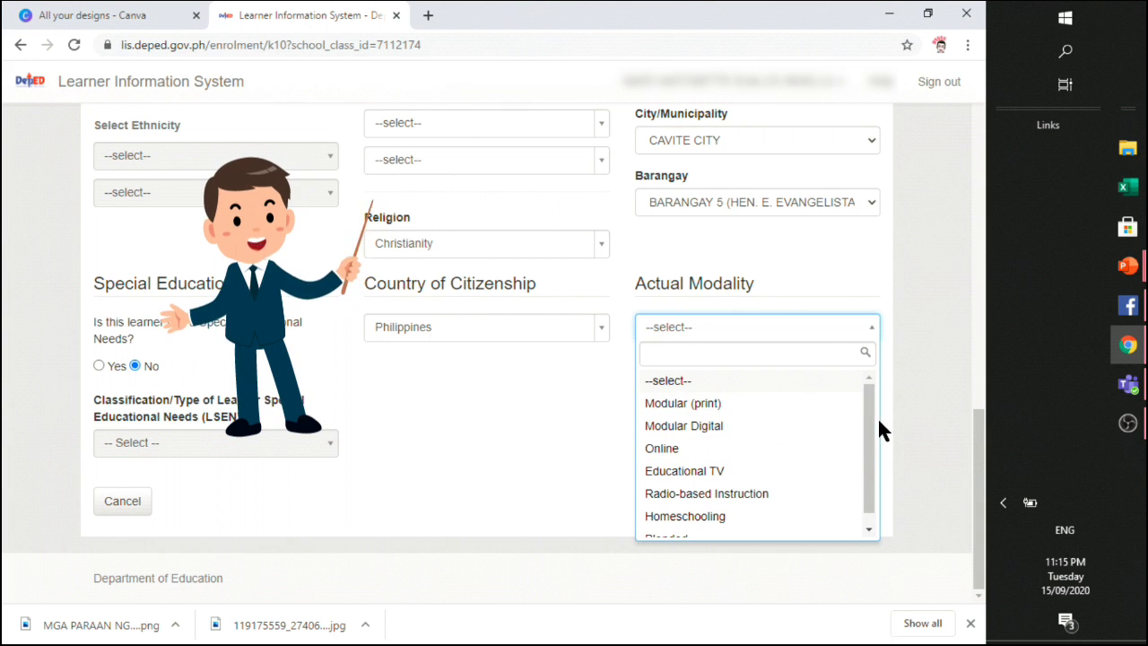
left_click_drag(868, 434, 876, 547)
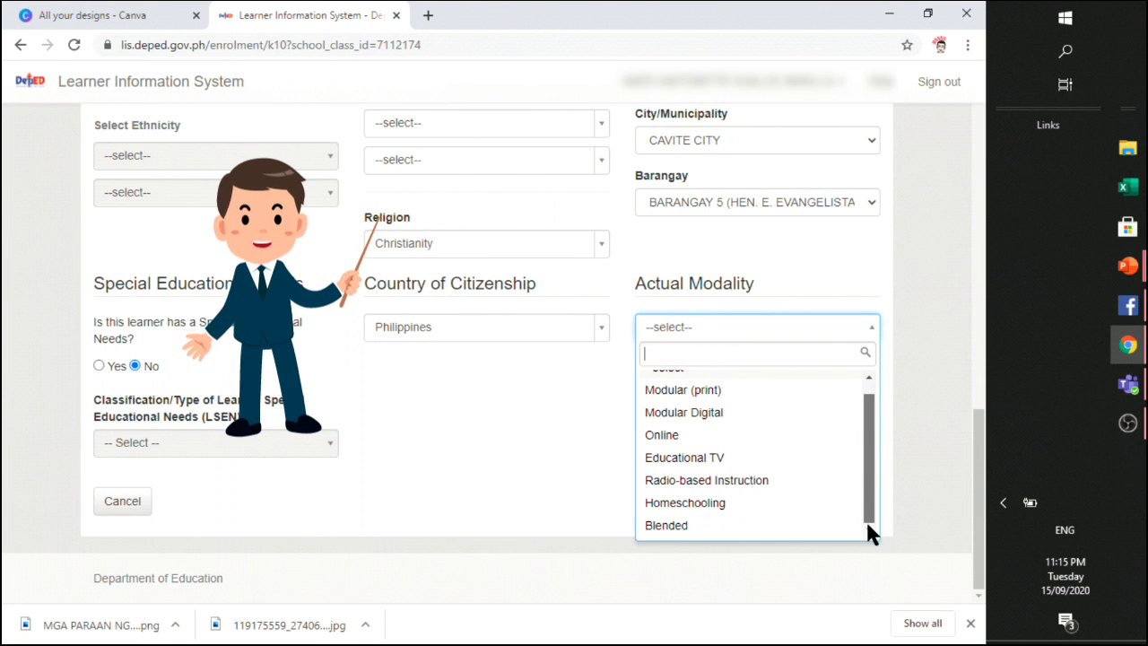
left_click_drag(867, 515, 861, 464)
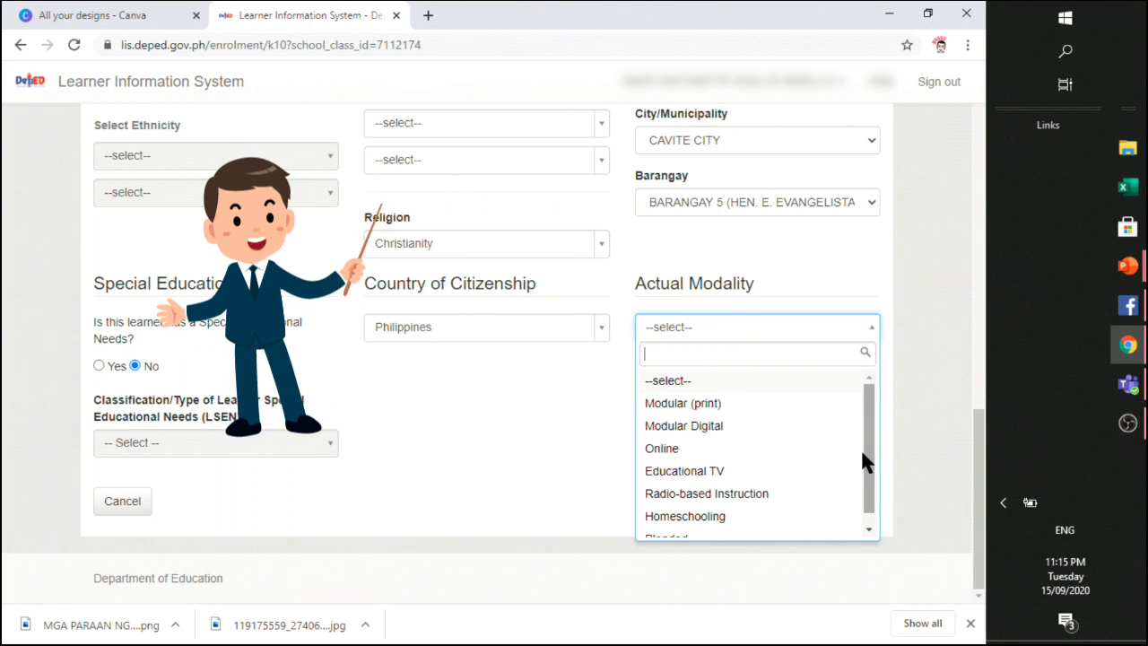
left_click(736, 404)
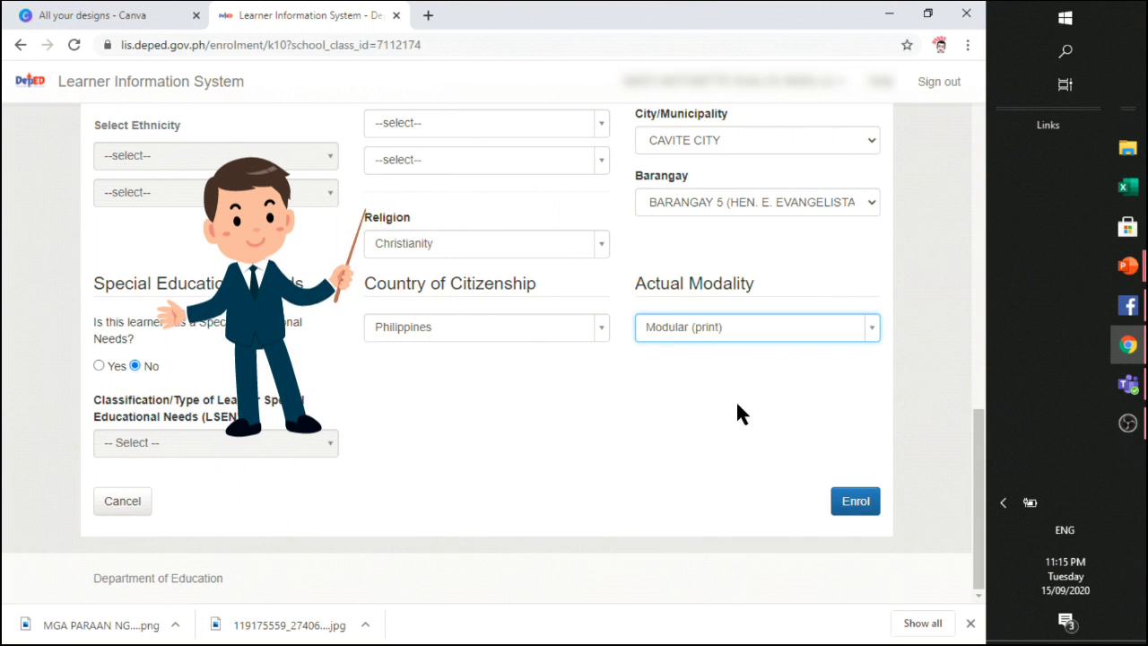
left_click(862, 505)
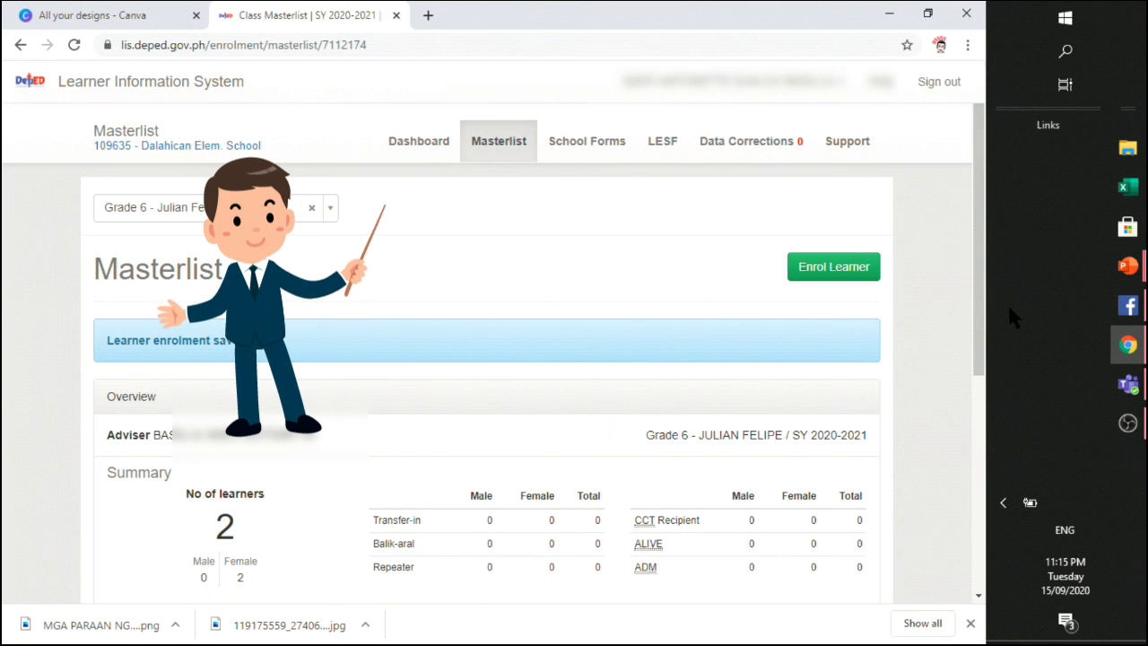
Review the class masterlist's summary and its enrolment table of learners.
mouse_move(986, 313)
left_mouse_down()
mouse_move(981, 385)
mouse_move(968, 302)
left_mouse_up()
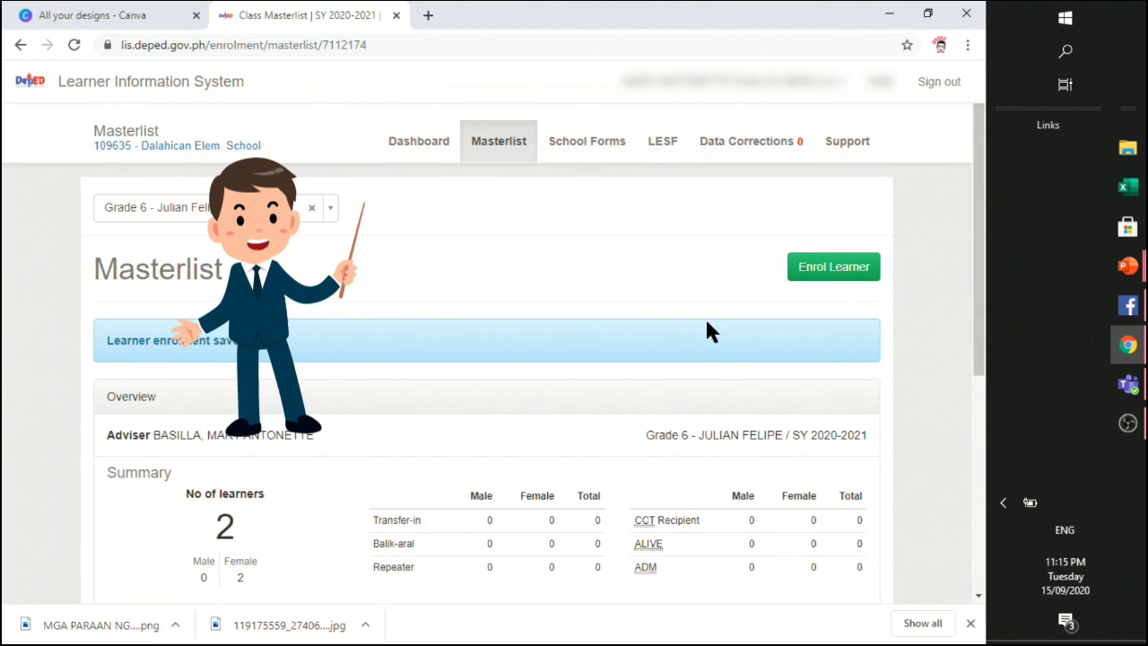
left_click_drag(985, 303, 987, 517)
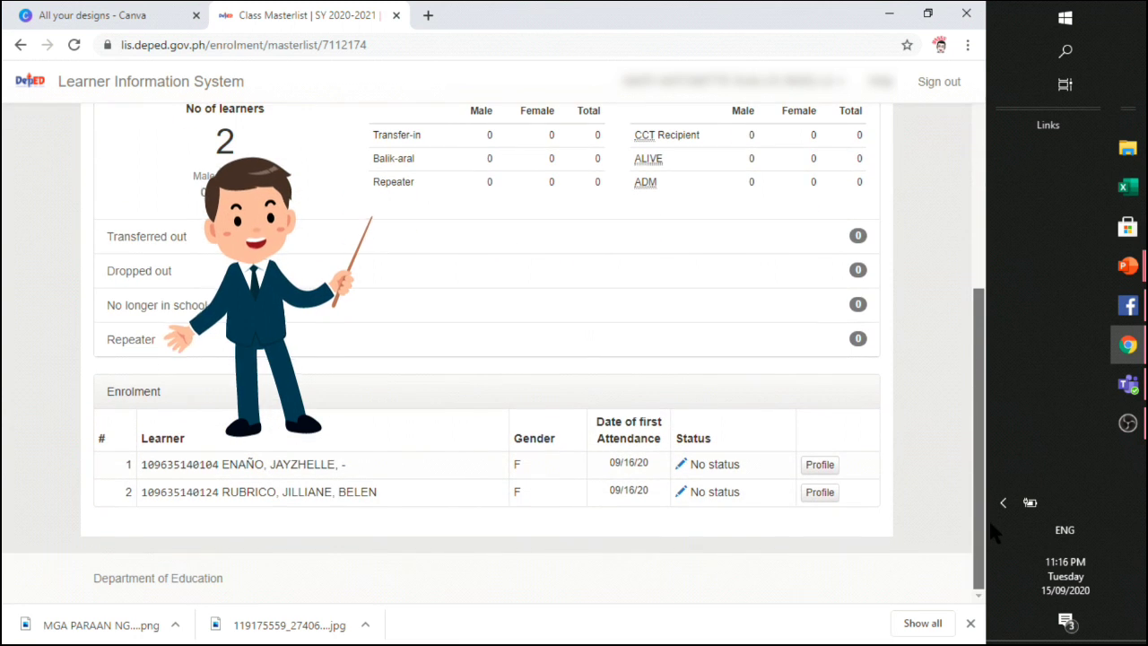
left_click_drag(980, 558, 978, 463)
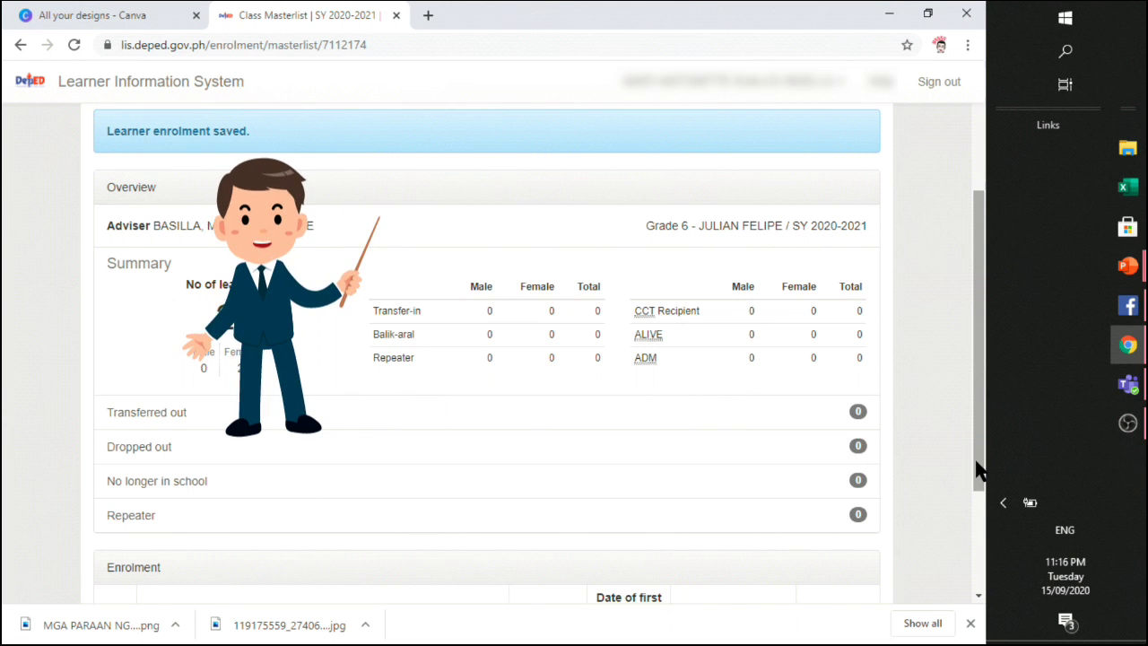
left_click_drag(977, 467, 979, 575)
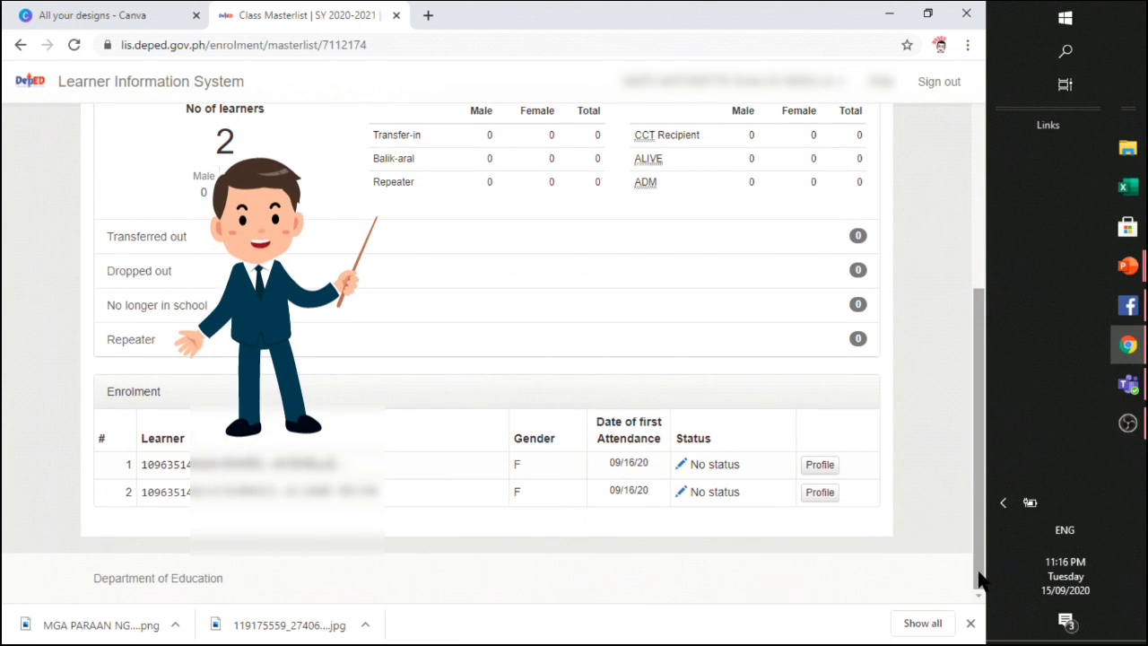